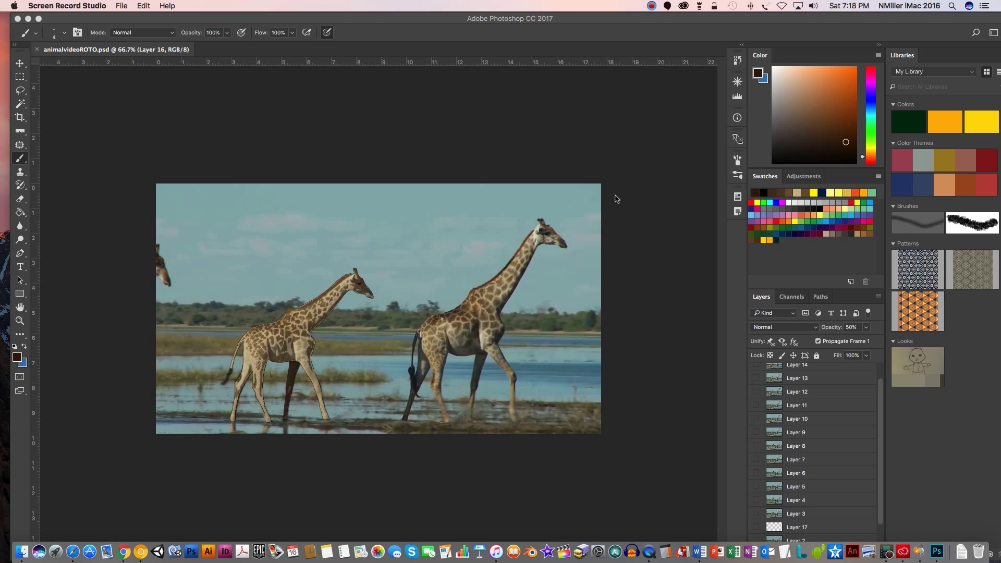
Bring Photoshop forward and go to File > Export > Render Video for the giraffe animation.
left_click(103, 23)
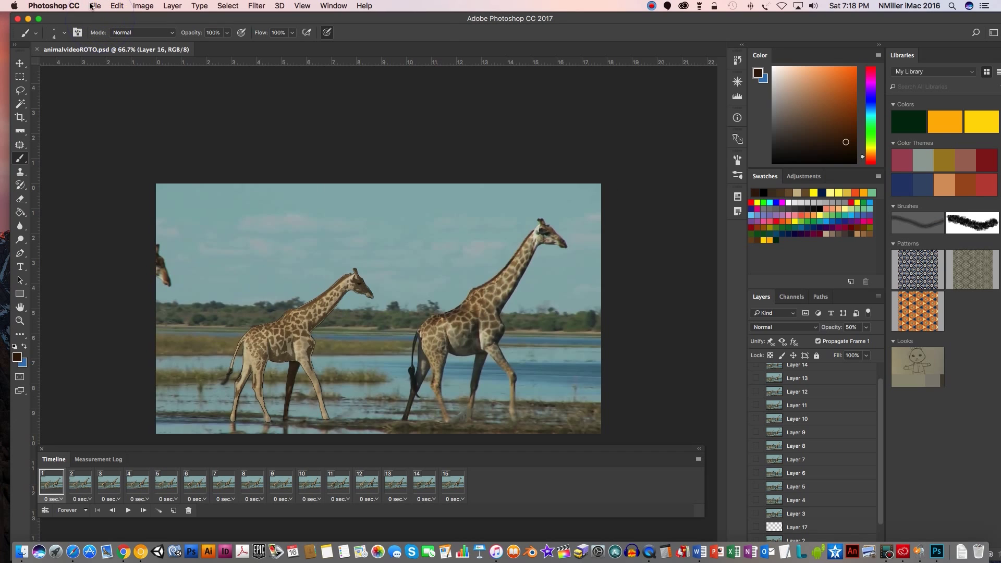
left_click(94, 7)
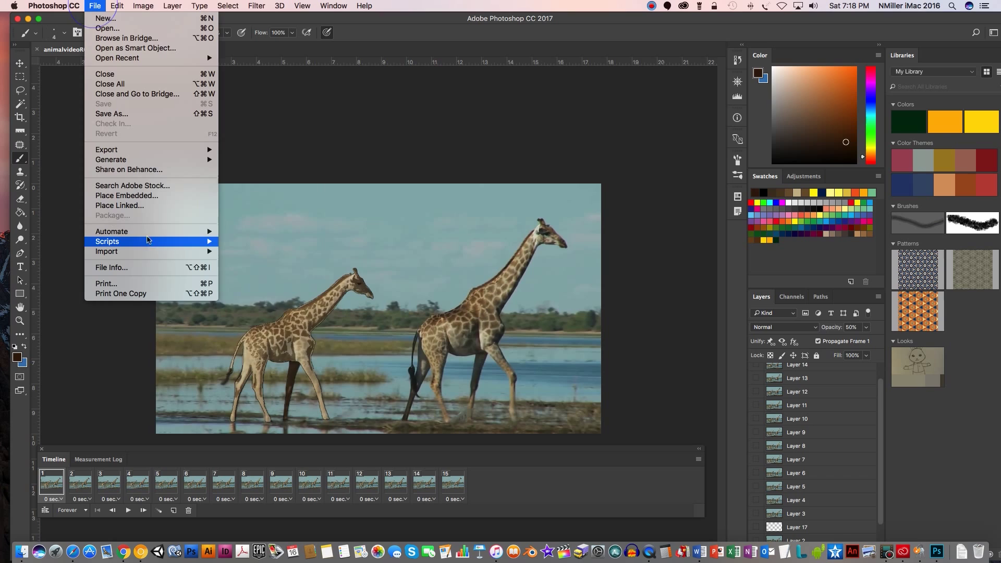
mouse_move(110, 149)
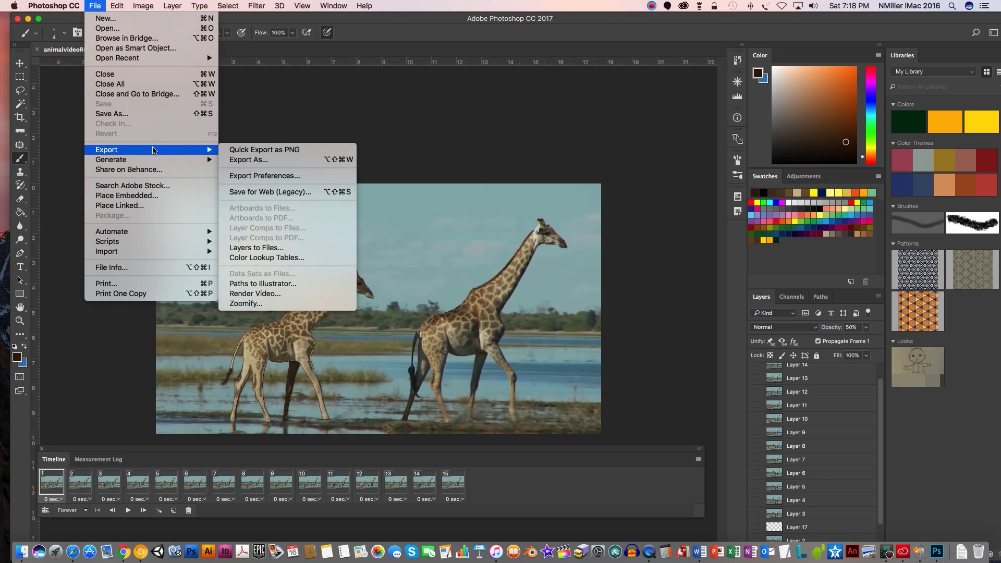
Set the Render Video save folder to the Desktop.
left_click(301, 293)
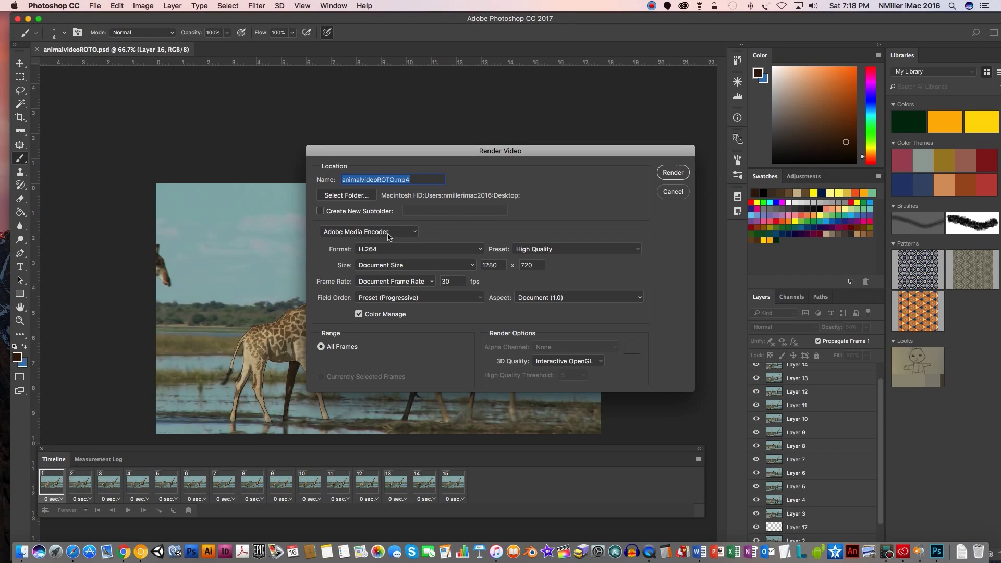
left_click(346, 195)
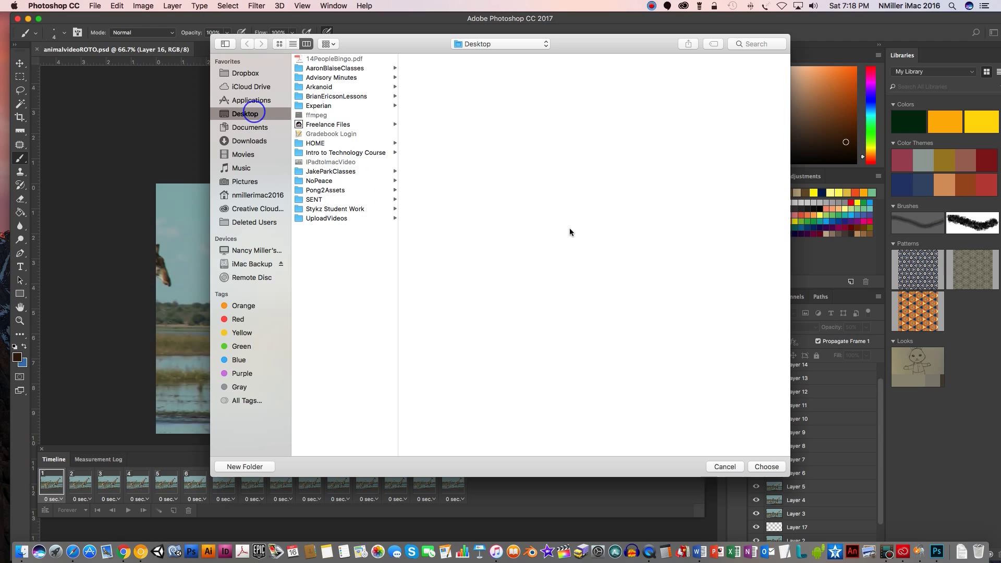
left_click(766, 467)
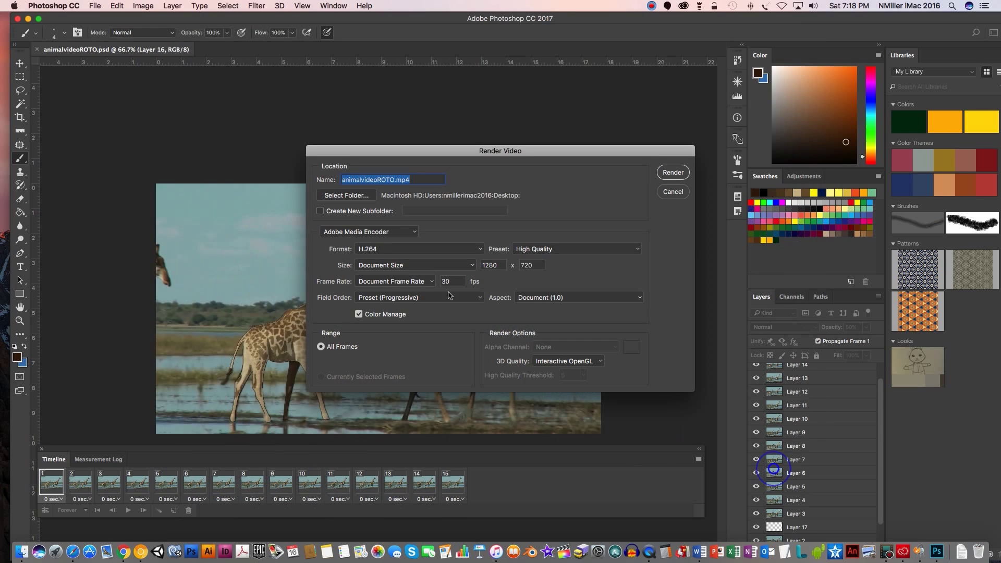
Keep Adobe Media Encoder as the encoder and set the frame rate to 24 fps.
left_click(385, 233)
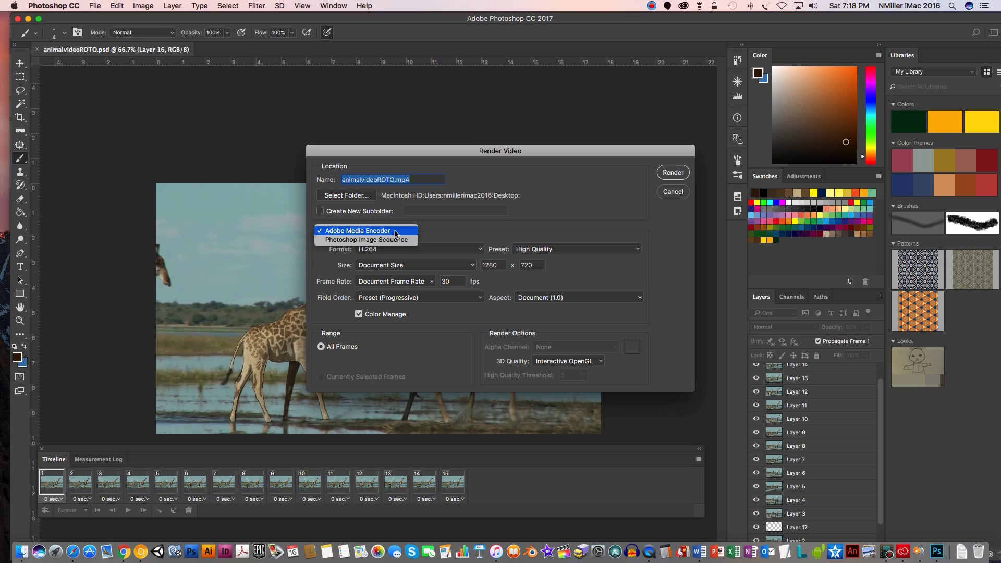
left_click(395, 232)
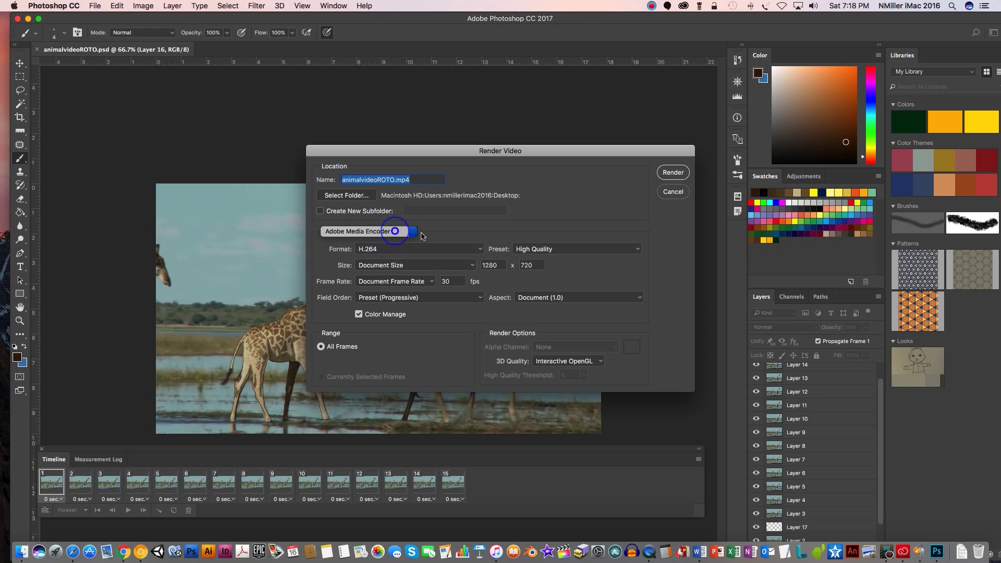
left_click(447, 282)
type("24")
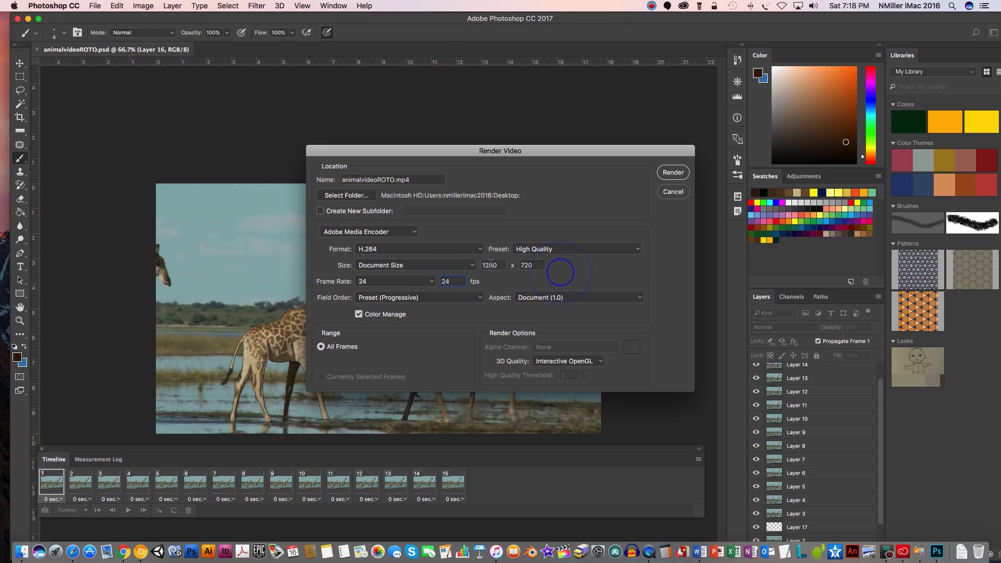
Keep Document Size and render animalvideoROTO.mp4 as H.264 video.
left_click(454, 267)
left_click(454, 266)
left_click(674, 173)
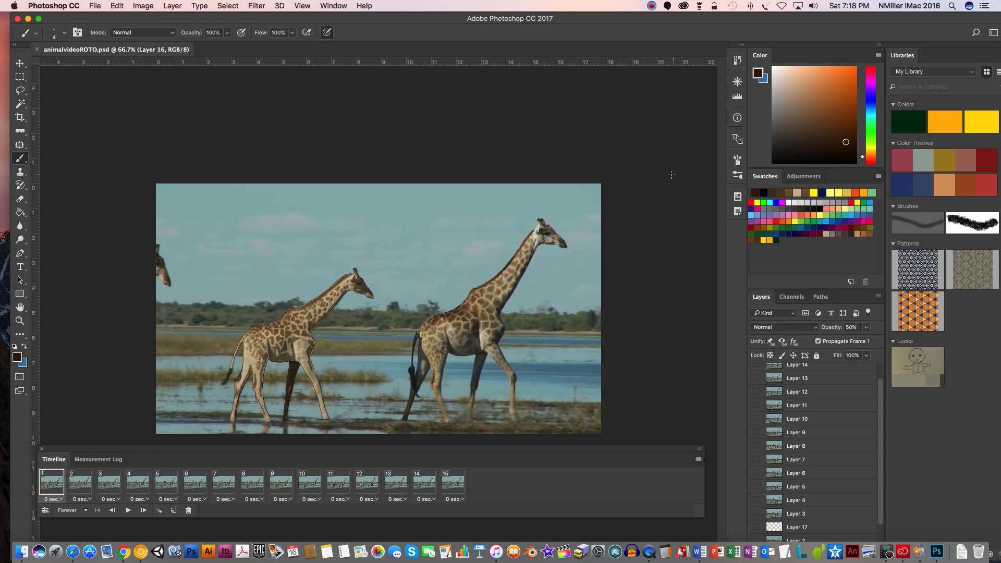
Minimize Photoshop, dismiss Quick Look, and open desktop animalvideoROTO.mp4 in QuickTime Player.
left_click(28, 19)
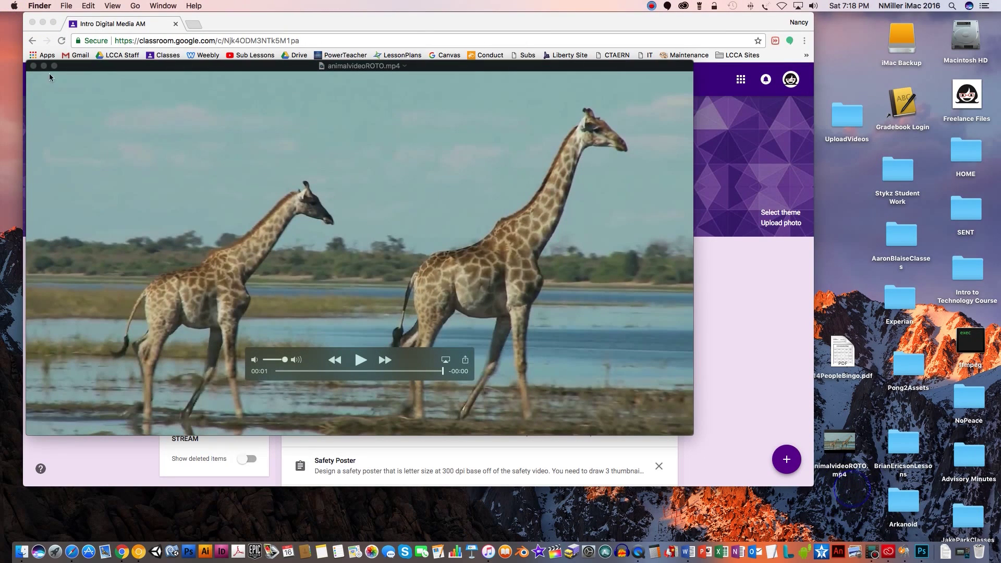
left_click(32, 67)
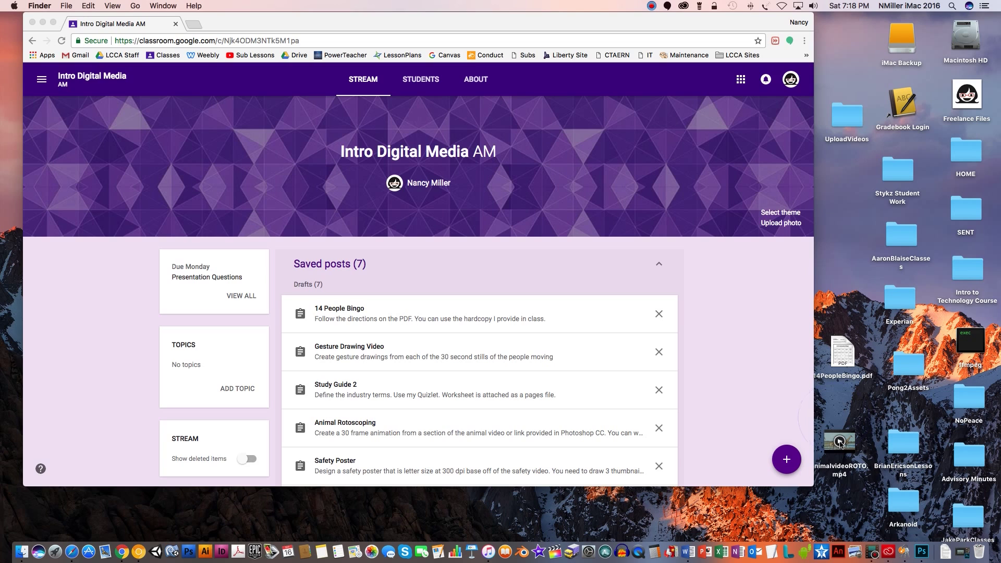
double_click(839, 442)
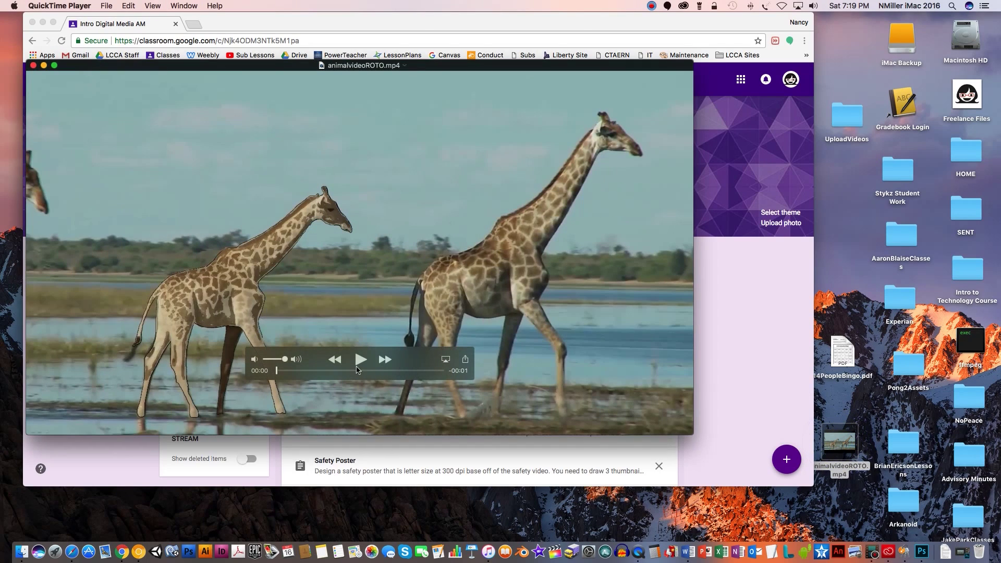
Play animalvideoROTO.mp4 in QuickTime Player, replaying the giraffe animation several times.
left_click(361, 360)
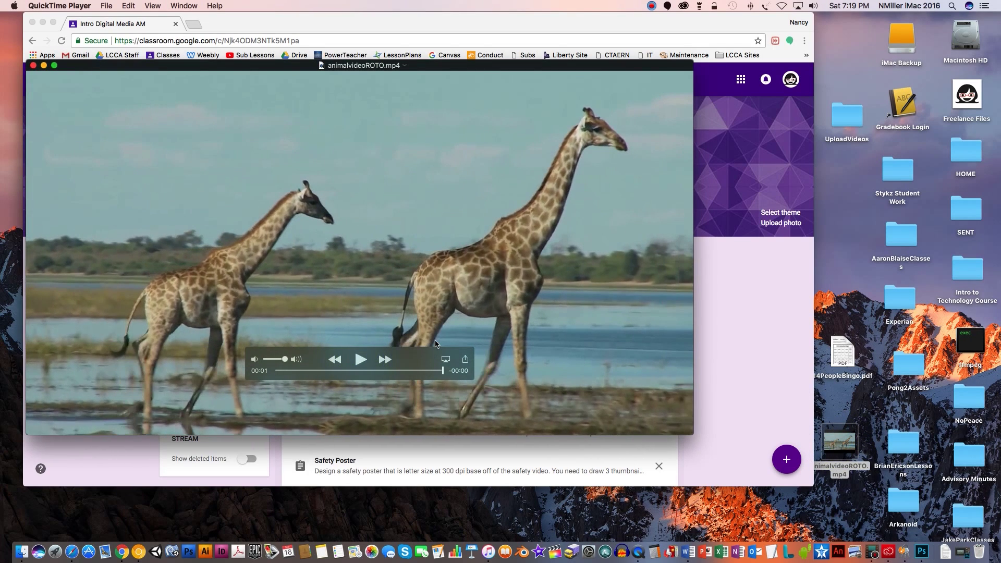
left_click(361, 360)
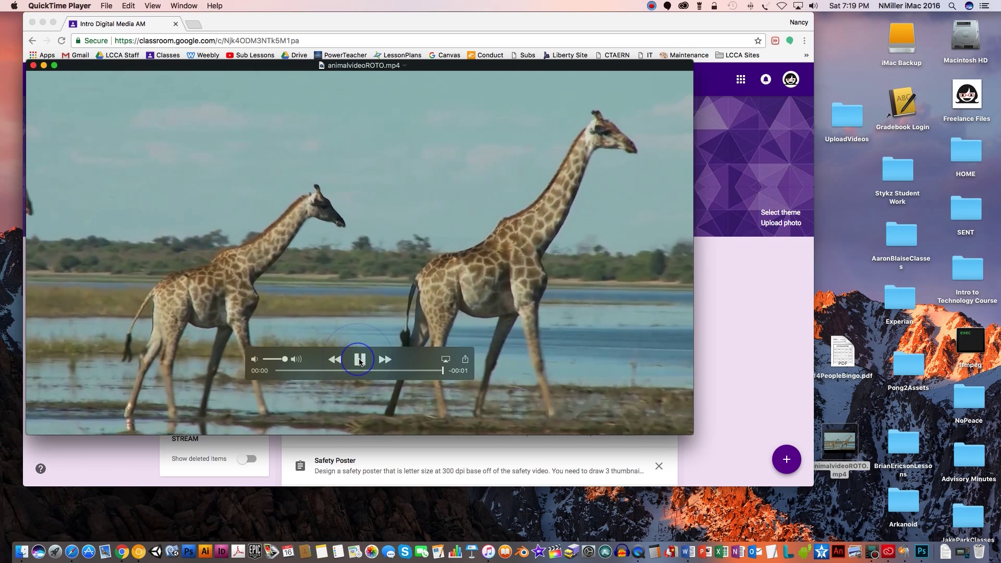
left_click(360, 358)
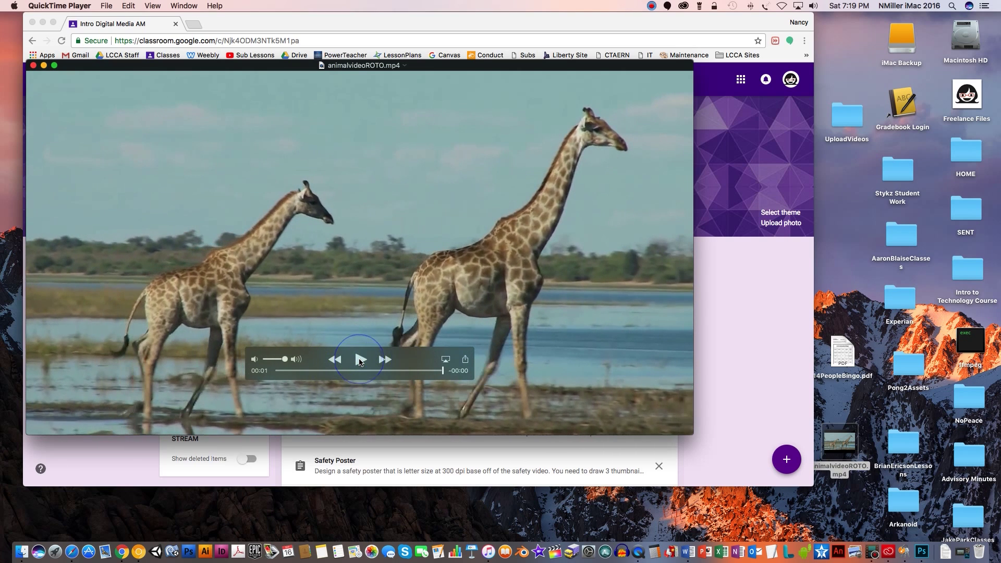
left_click(361, 358)
left_click(361, 360)
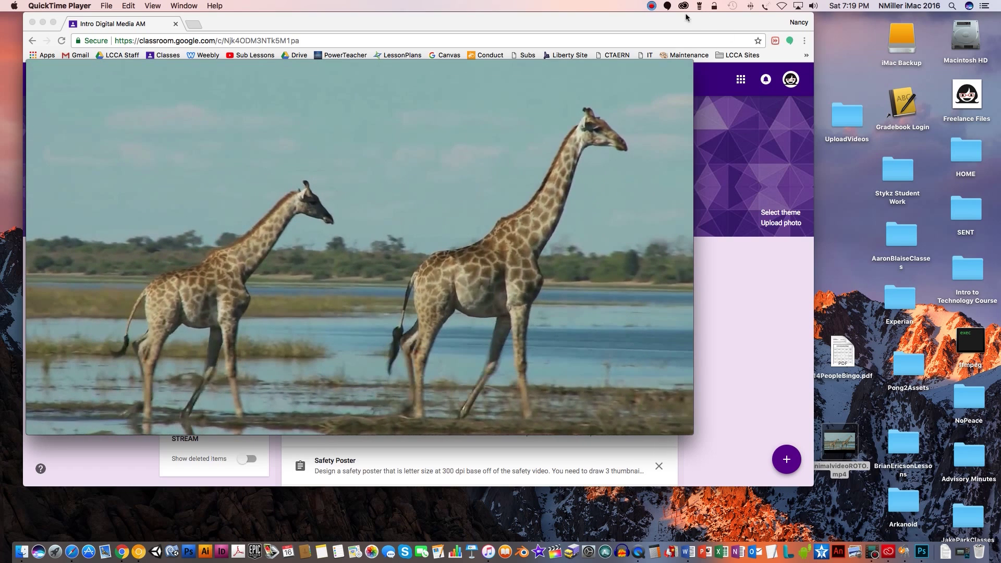